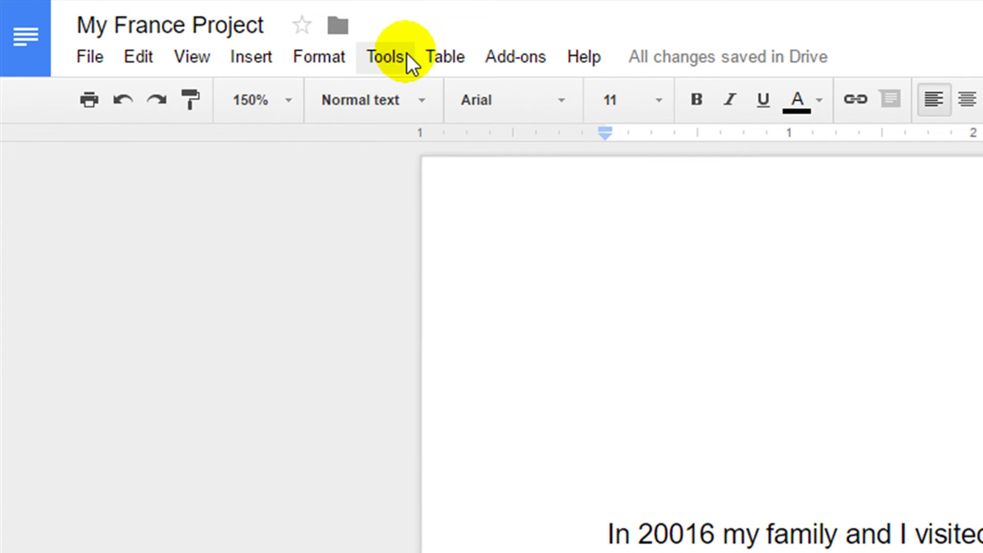
# Open the Tools menu in the My France Project document.
pyautogui.click(407, 53)
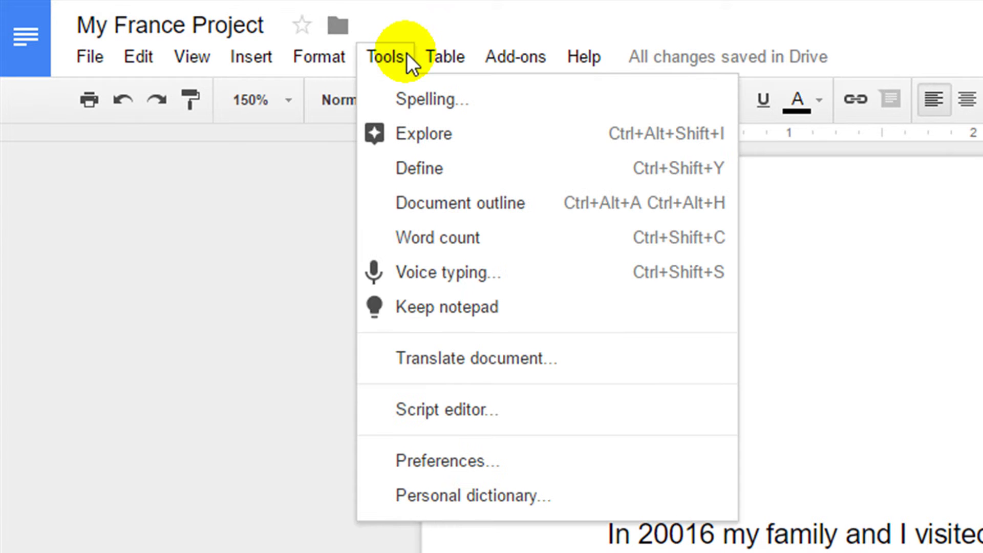
# Show the Keep notepad and capitalise 'paris' to 'Paris' in the Places in France note.
pyautogui.click(483, 307)
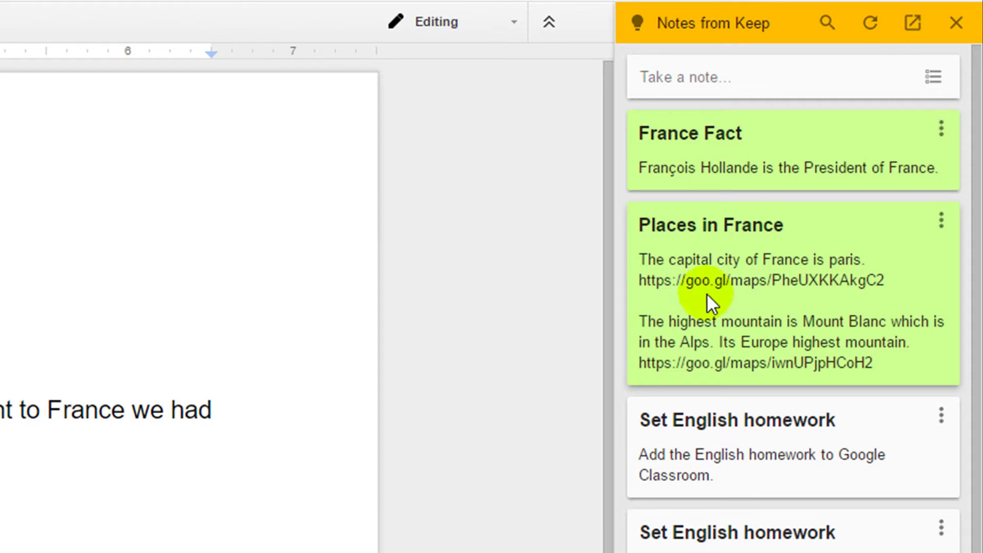
pyautogui.click(837, 262)
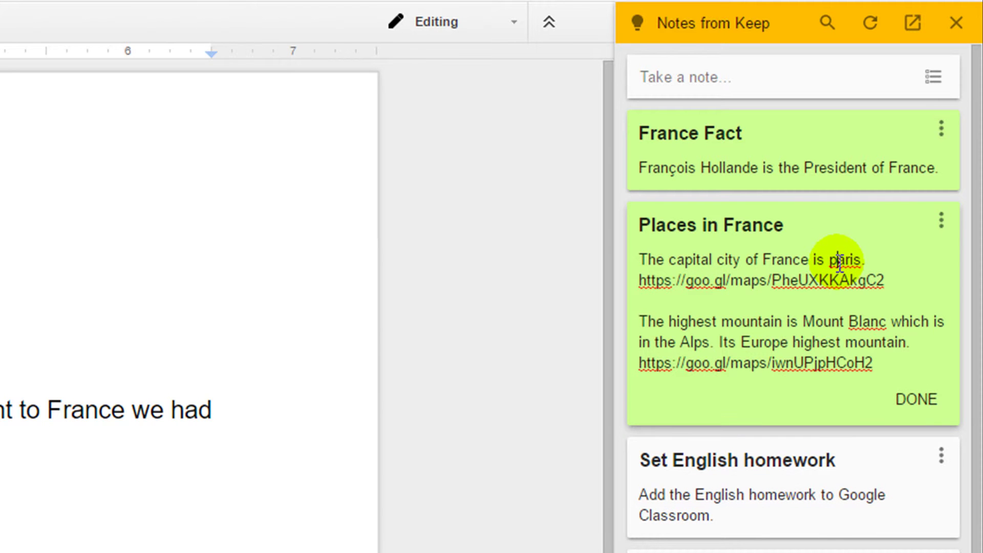
pyautogui.press('BackSpace')
pyautogui.write('P')
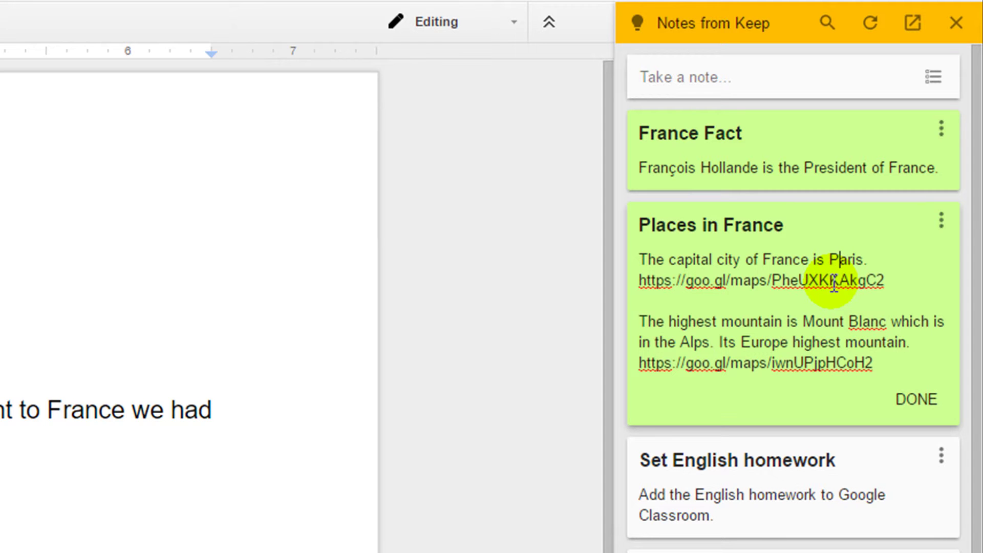
pyautogui.click(915, 400)
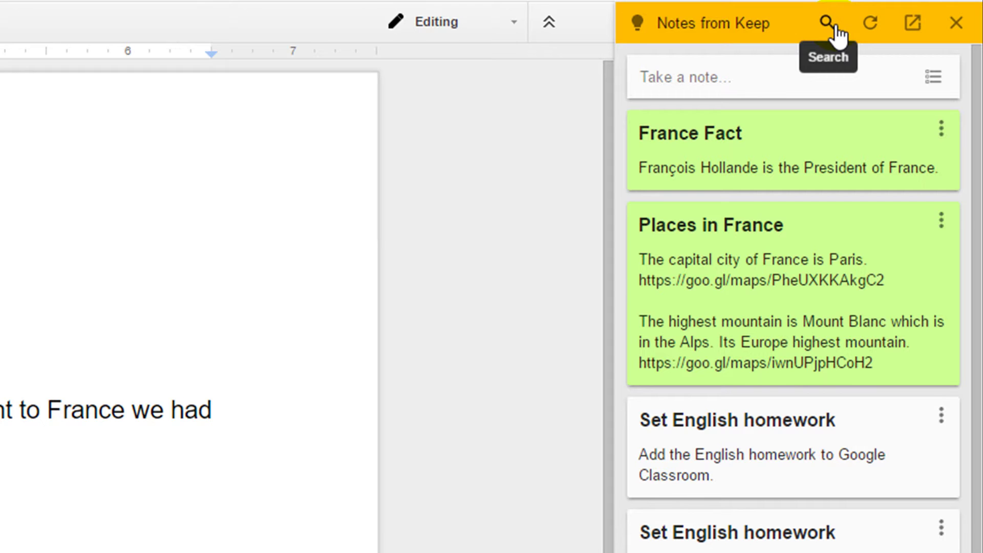
pyautogui.click(829, 23)
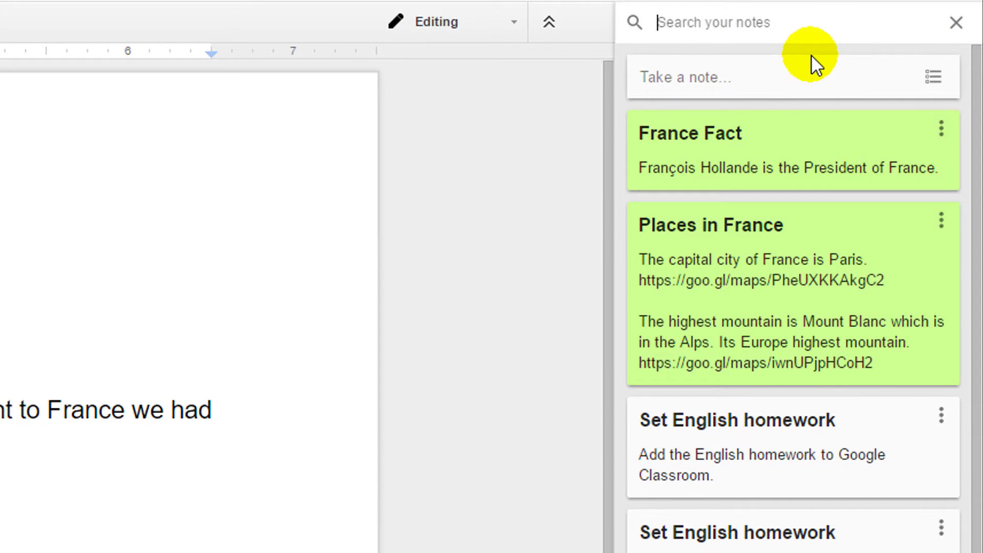
pyautogui.write('France')
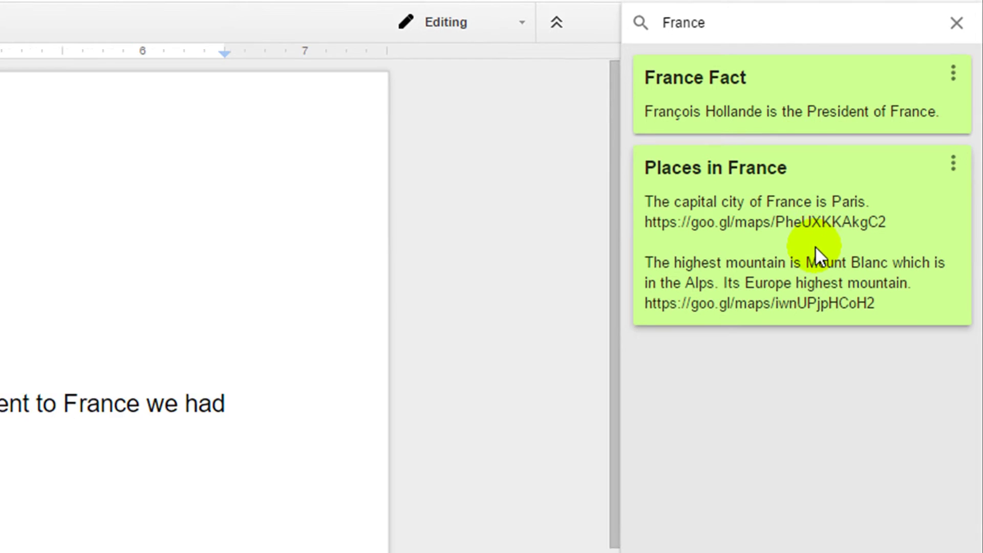
pyautogui.press('Escape')
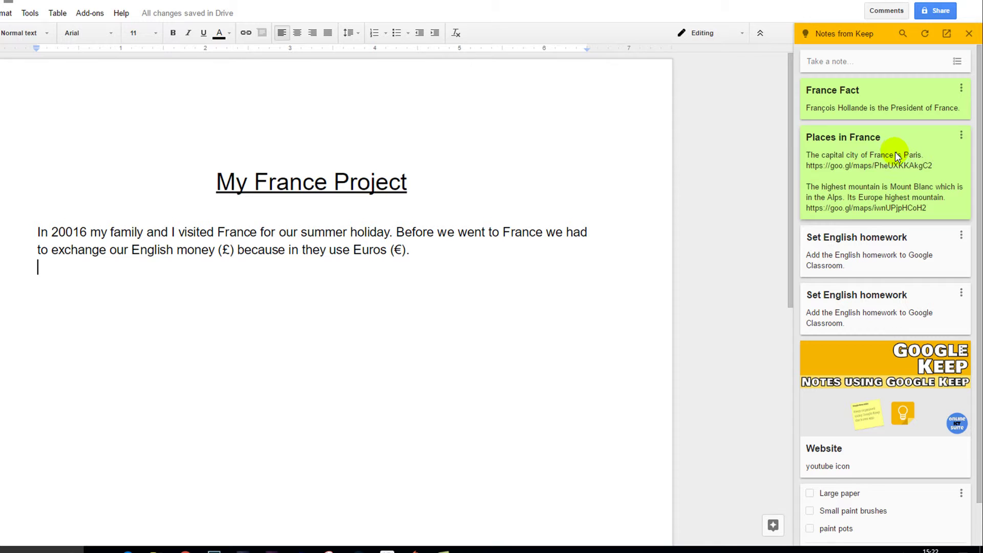
# Drag the Places in France note from the sidebar to below the first paragraph.
pyautogui.moveTo(880, 155)
pyautogui.mouseDown()
pyautogui.moveTo(558, 305)
pyautogui.moveTo(277, 316)
pyautogui.moveTo(310, 349)
pyautogui.mouseUp()
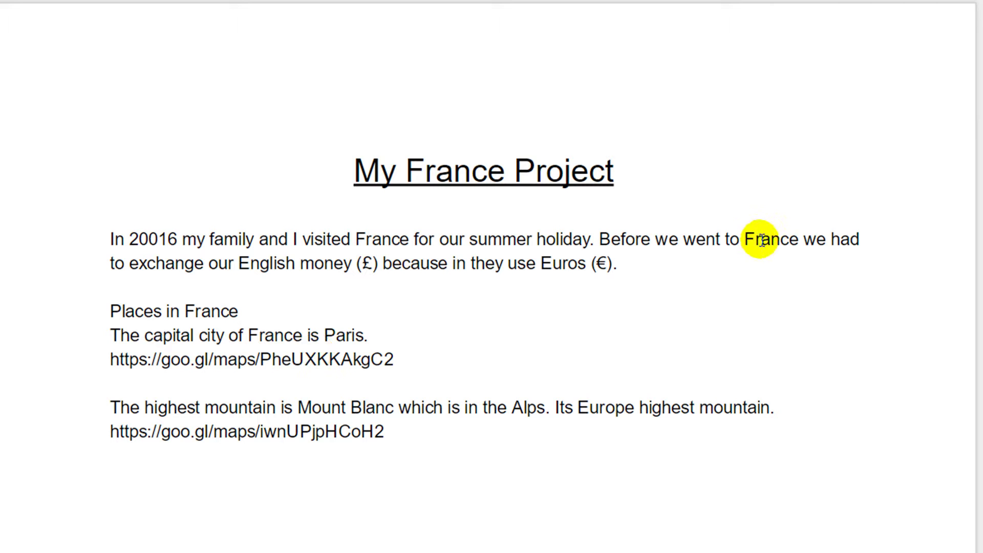
# Save the sentence 'we had to exchange… Euros (€).' to Keep notepad.
pyautogui.click(803, 239)
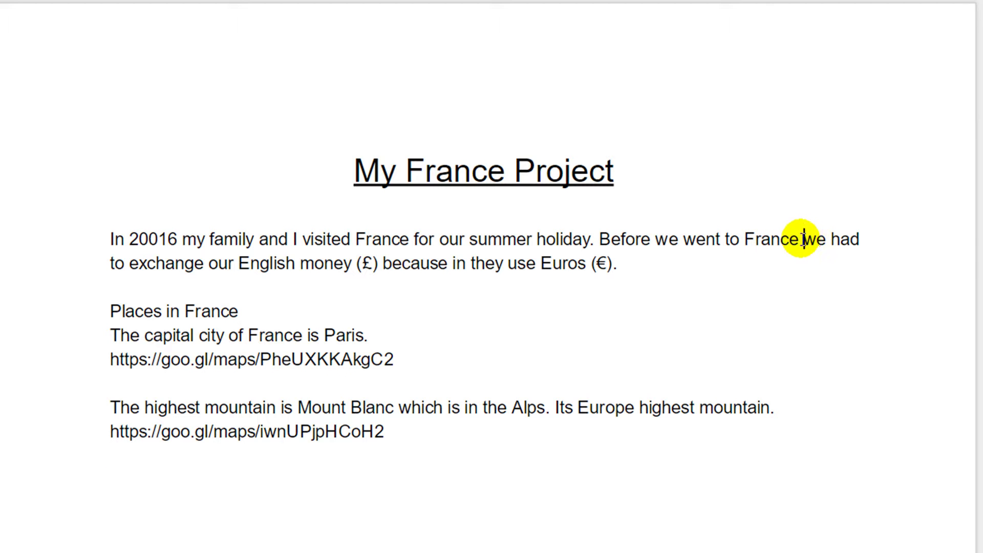
pyautogui.moveTo(801, 240); pyautogui.dragTo(623, 264)
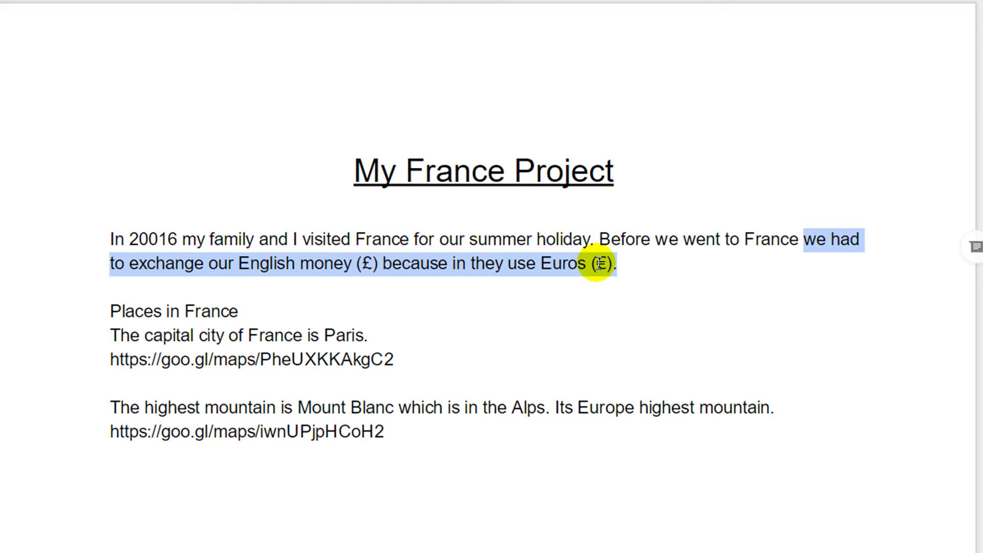
pyautogui.rightClick(601, 263)
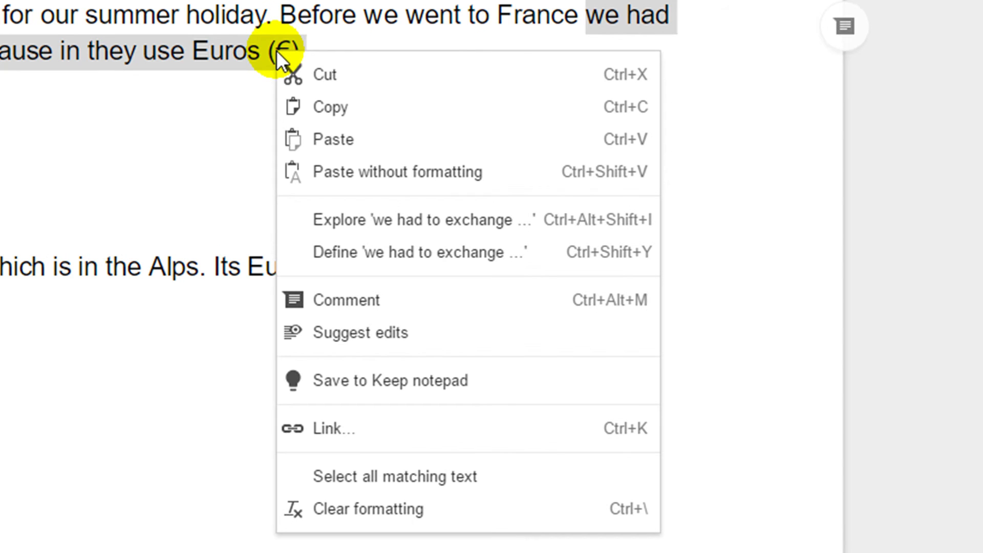
pyautogui.click(530, 377)
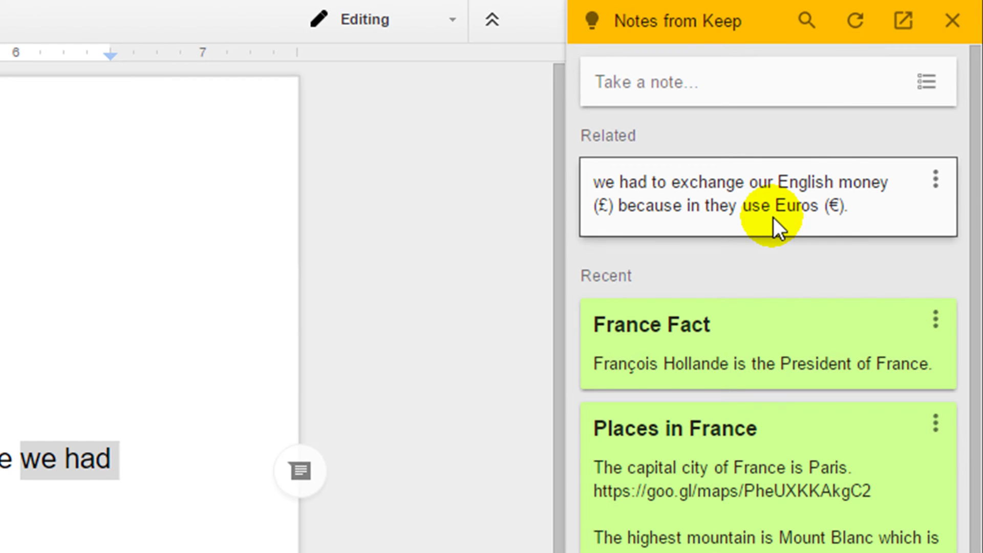
# Create a Keep note reading 'find infomation about the French flag'.
pyautogui.click(748, 81)
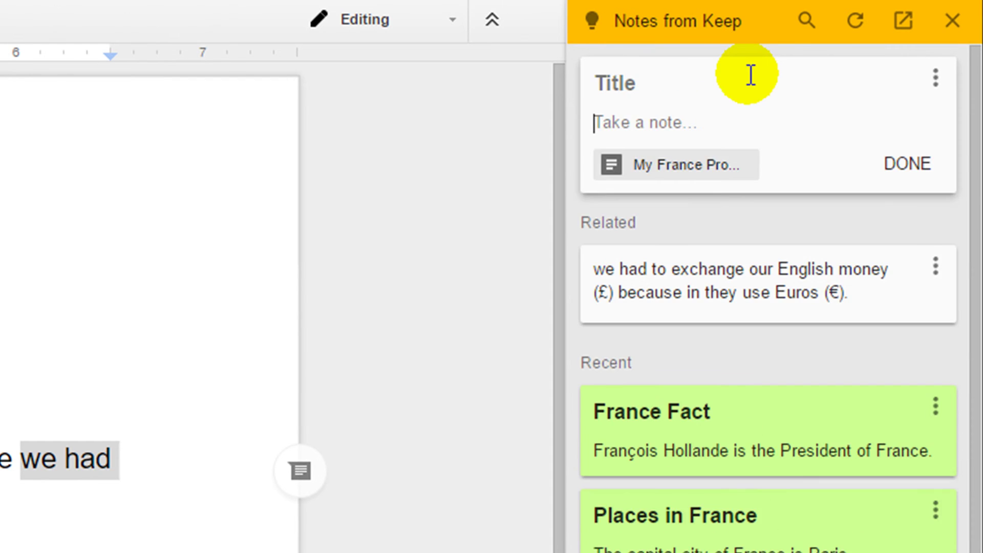
pyautogui.write('find infomation about the French flag')
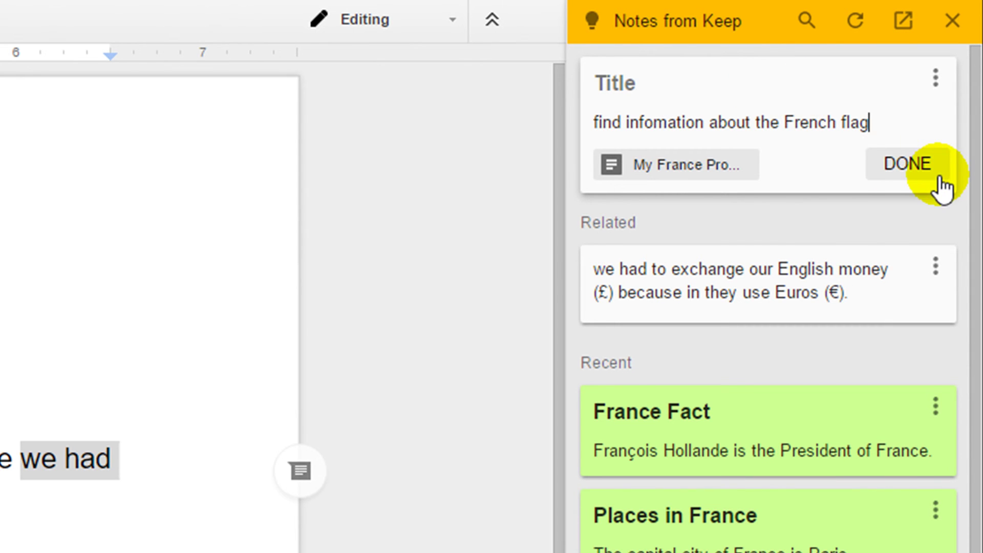
pyautogui.click(907, 162)
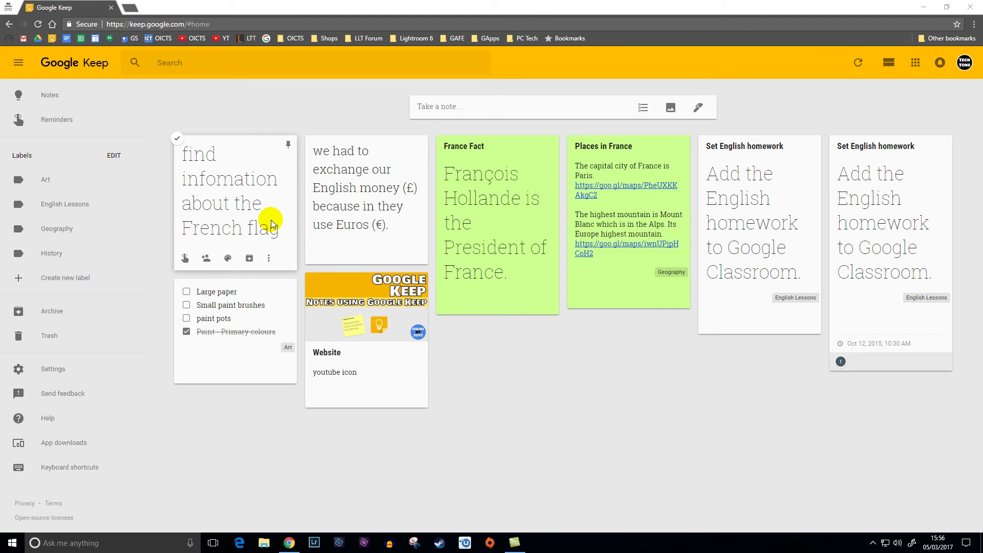
# Open the French flag note and follow its My France Project document link.
pyautogui.click(272, 220)
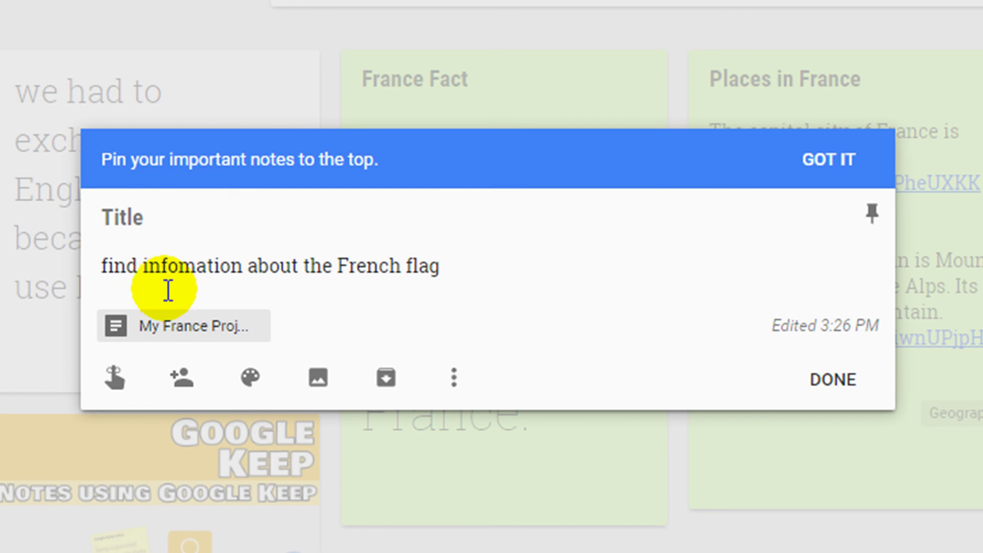
pyautogui.moveTo(184, 326)
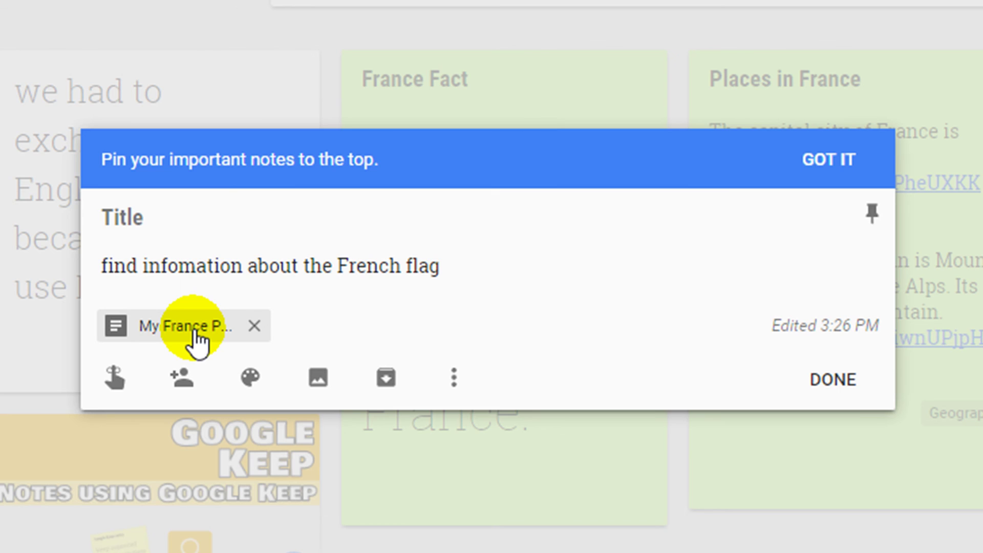
pyautogui.click(197, 330)
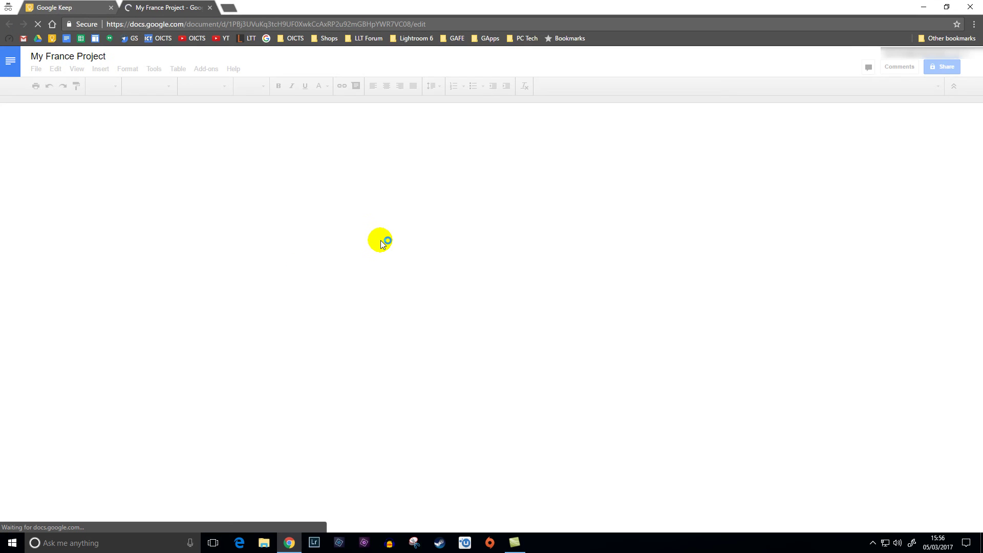